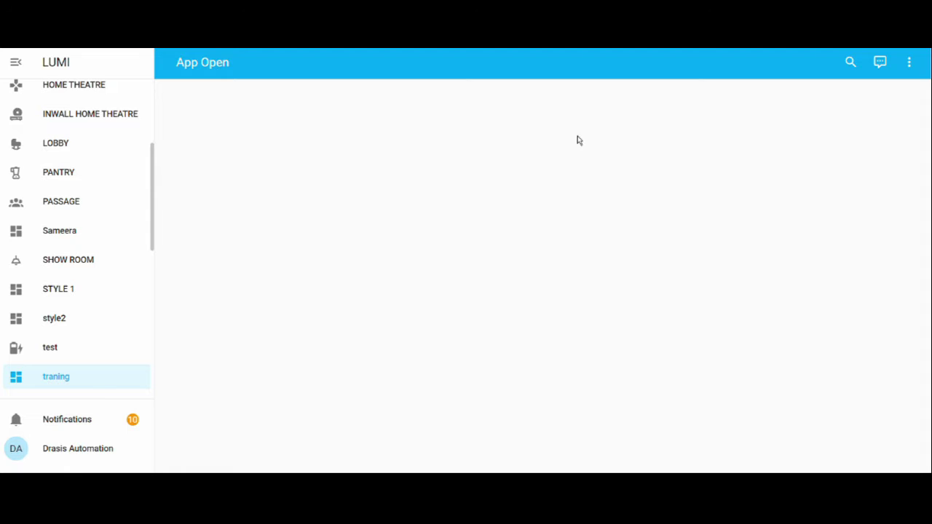
- Put the App Open dashboard into edit mode and add a new Grid card
{"action": "left_click", "coordinate": [910, 63]}
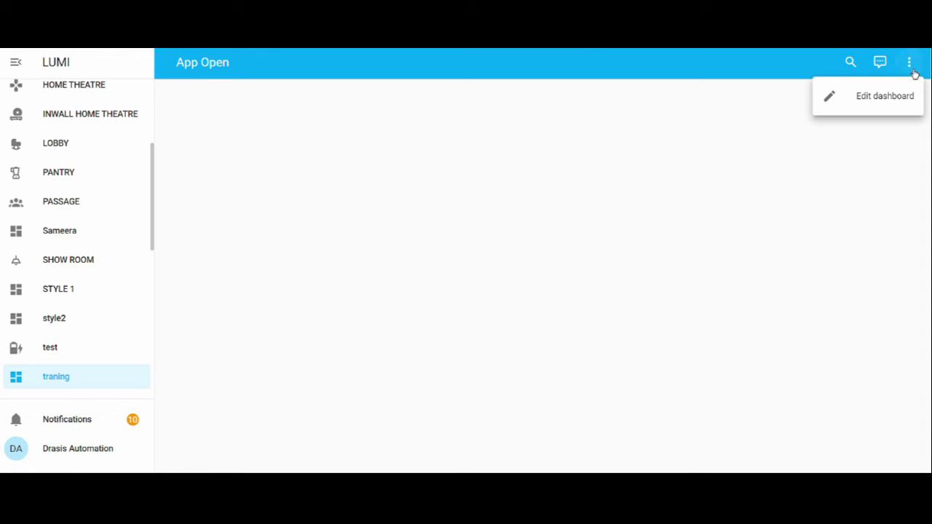
{"action": "left_click", "coordinate": [882, 108]}
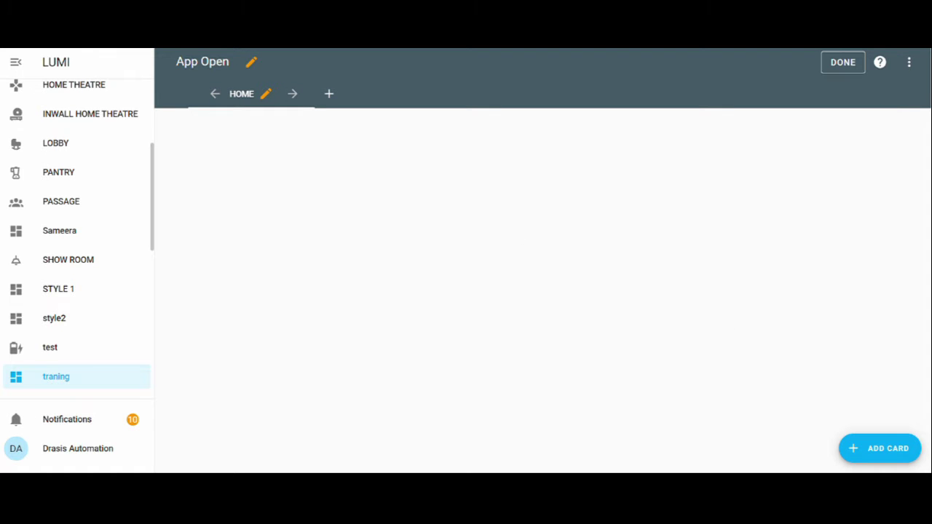
{"action": "left_click", "coordinate": [879, 464]}
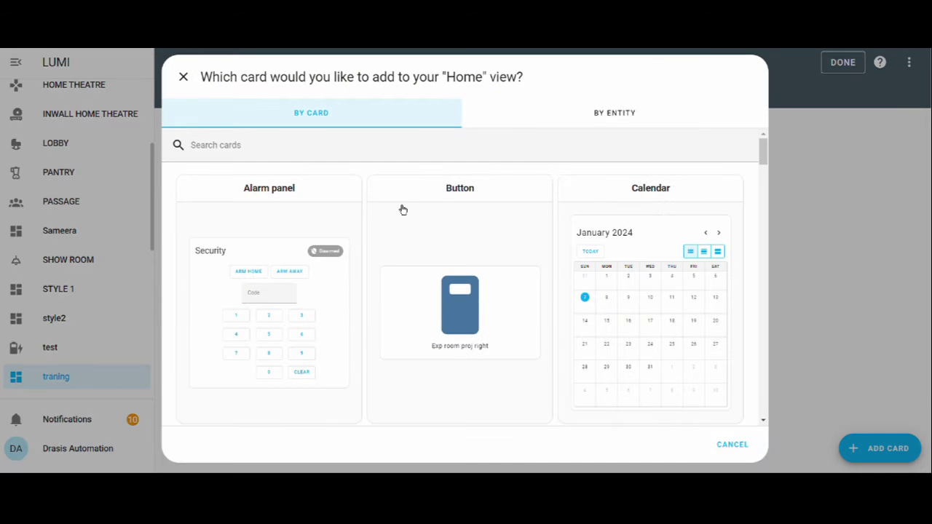
{"action": "left_click", "coordinate": [278, 154]}
{"action": "type", "text": "grid"}
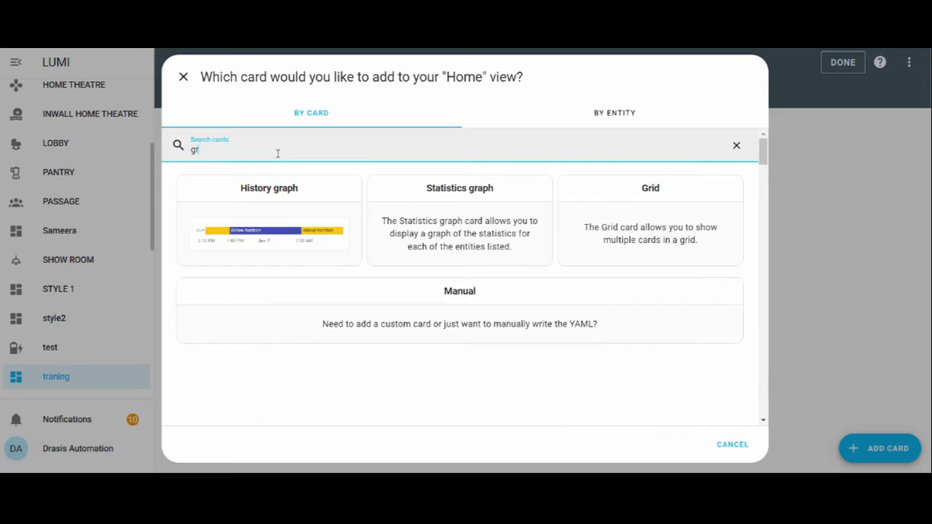
{"action": "left_click", "coordinate": [323, 212]}
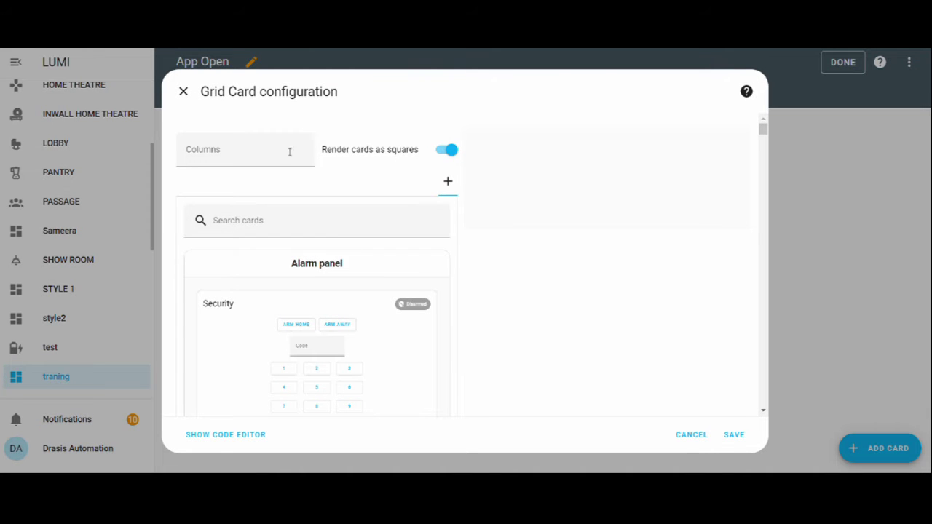
- Set the grid to 2 columns and add a first Button card
{"action": "left_click", "coordinate": [228, 152]}
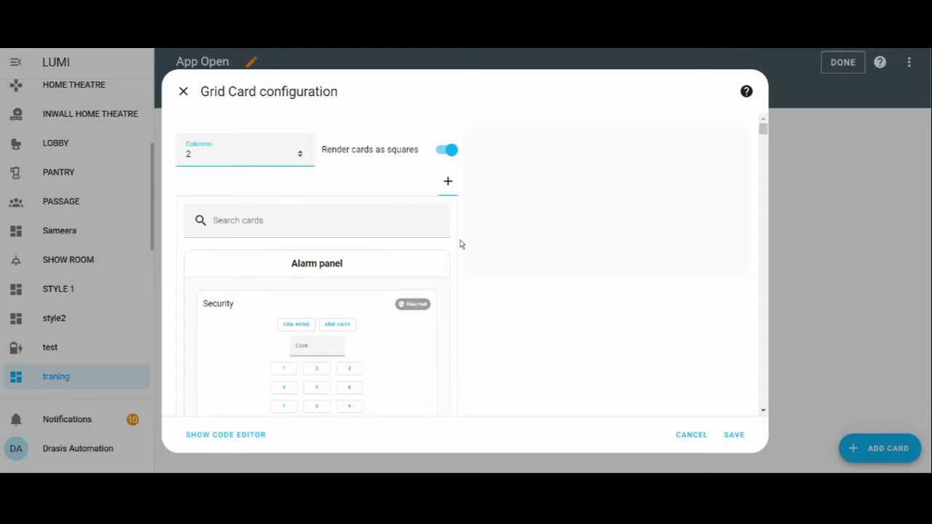
{"action": "left_click", "coordinate": [223, 241]}
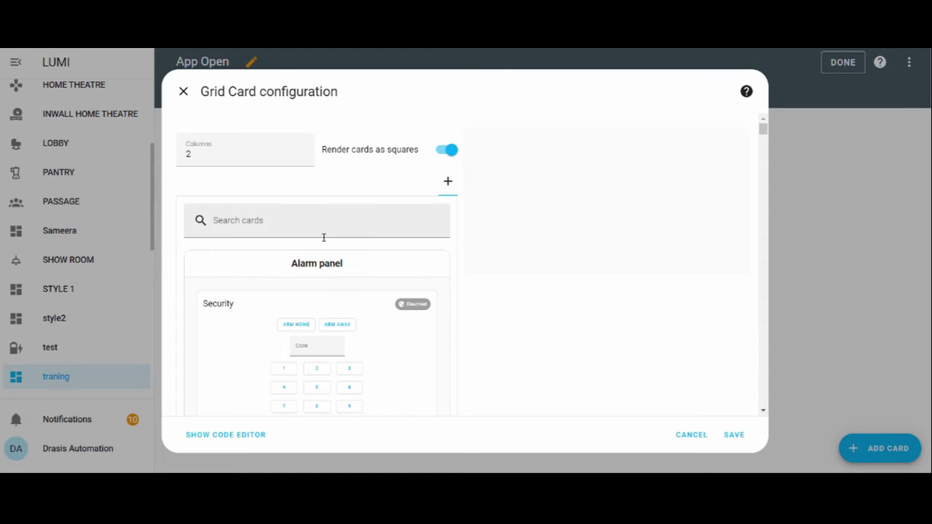
{"action": "scroll", "coordinate": [313, 236], "scroll_direction": "down", "scroll_amount": 1}
{"action": "left_click", "coordinate": [268, 204]}
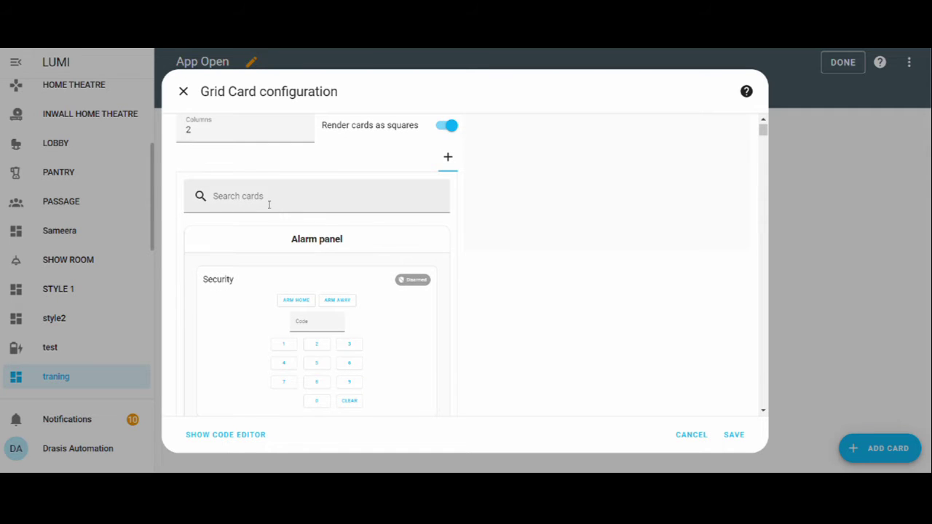
{"action": "type", "text": "but"}
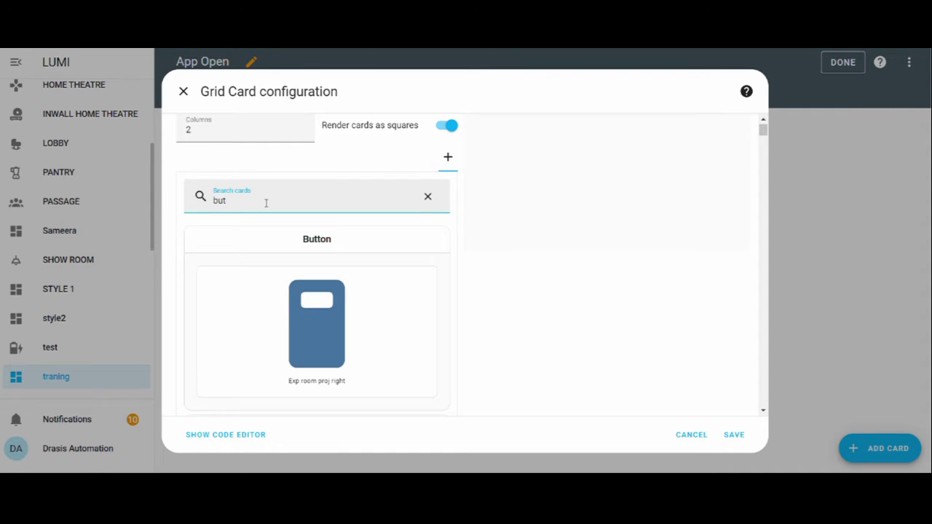
{"action": "left_click", "coordinate": [324, 331]}
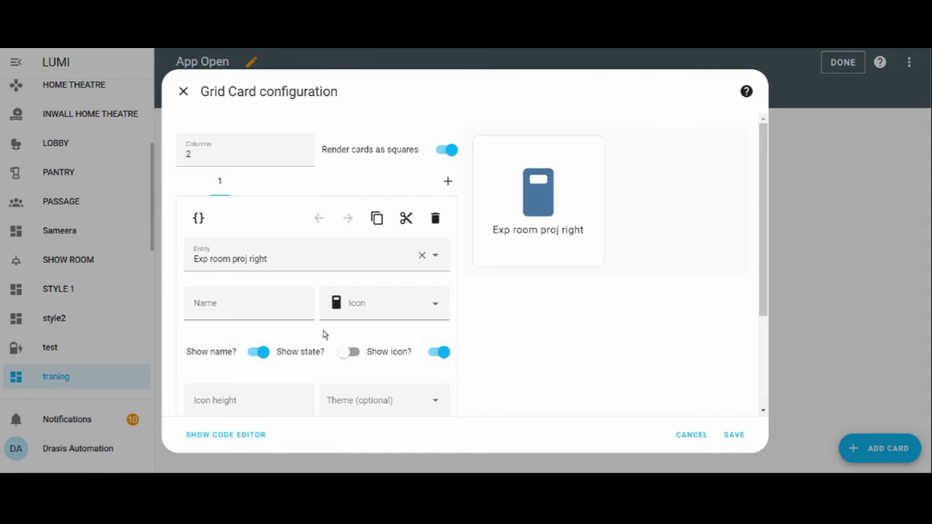
- Add a second Button card to the grid
{"action": "left_click", "coordinate": [448, 185]}
{"action": "left_click", "coordinate": [227, 228]}
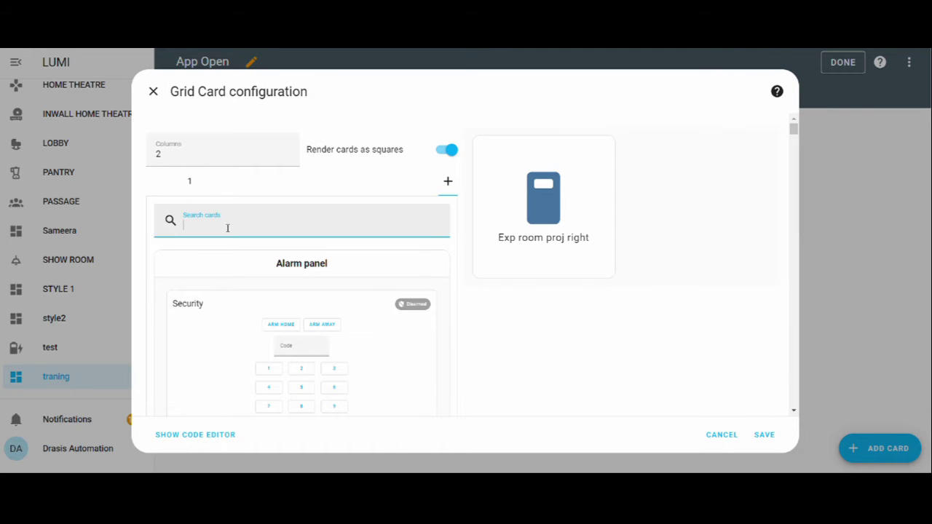
{"action": "type", "text": "butt"}
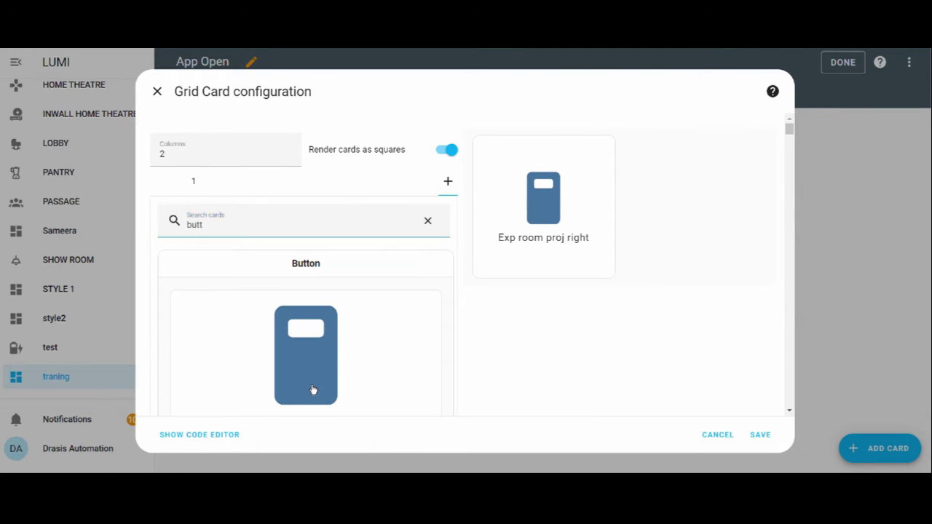
{"action": "left_click", "coordinate": [312, 387]}
- Clear the first button's entity and name it 'Android'
{"action": "left_click", "coordinate": [220, 183]}
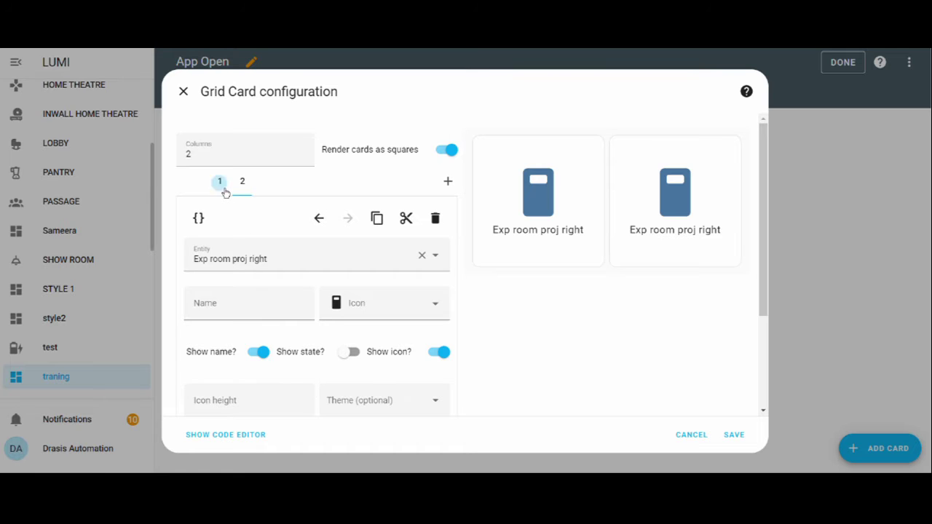
{"action": "left_click", "coordinate": [288, 263]}
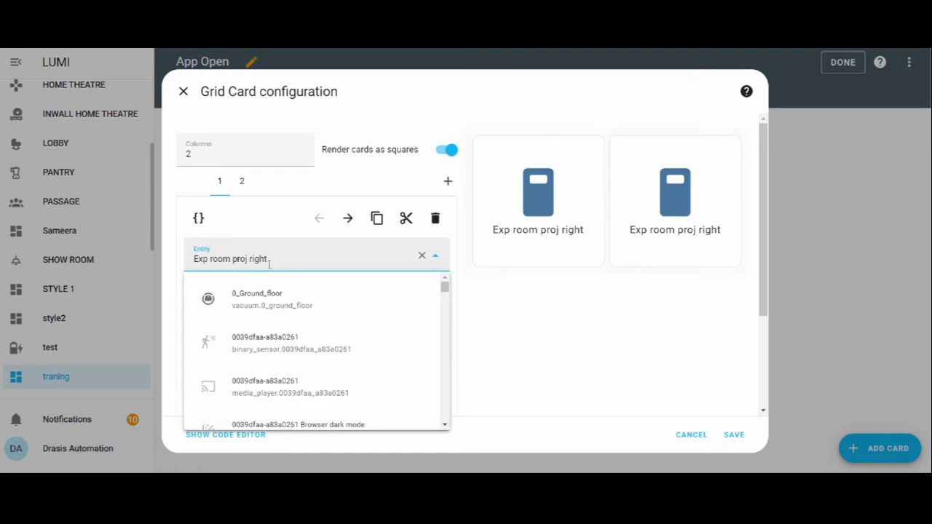
{"action": "triple_click", "coordinate": [269, 264]}
{"action": "key", "text": "BackSpace"}
{"action": "key", "text": "BackSpace"}
{"action": "key", "text": "BackSpace"}
{"action": "key", "text": "BackSpace"}
{"action": "key", "text": "BackSpace"}
{"action": "key", "text": "BackSpace"}
{"action": "key", "text": "BackSpace"}
{"action": "key", "text": "BackSpace"}
{"action": "key", "text": "BackSpace"}
{"action": "key", "text": "BackSpace"}
{"action": "key", "text": "BackSpace"}
{"action": "key", "text": "BackSpace"}
{"action": "key", "text": "BackSpace"}
{"action": "key", "text": "BackSpace"}
{"action": "key", "text": "BackSpace"}
{"action": "key", "text": "BackSpace"}
{"action": "key", "text": "BackSpace"}
{"action": "key", "text": "BackSpace"}
{"action": "key", "text": "BackSpace"}
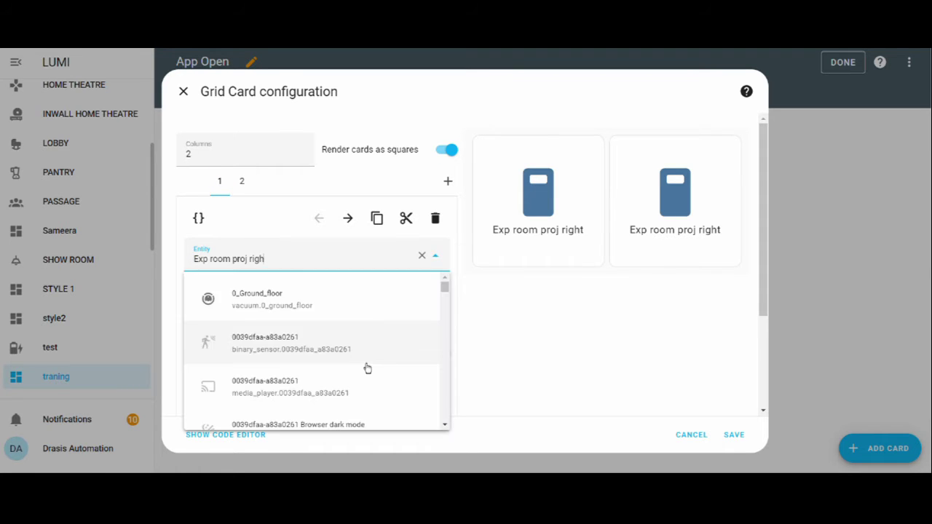
{"action": "left_click", "coordinate": [535, 346]}
{"action": "left_click", "coordinate": [238, 304]}
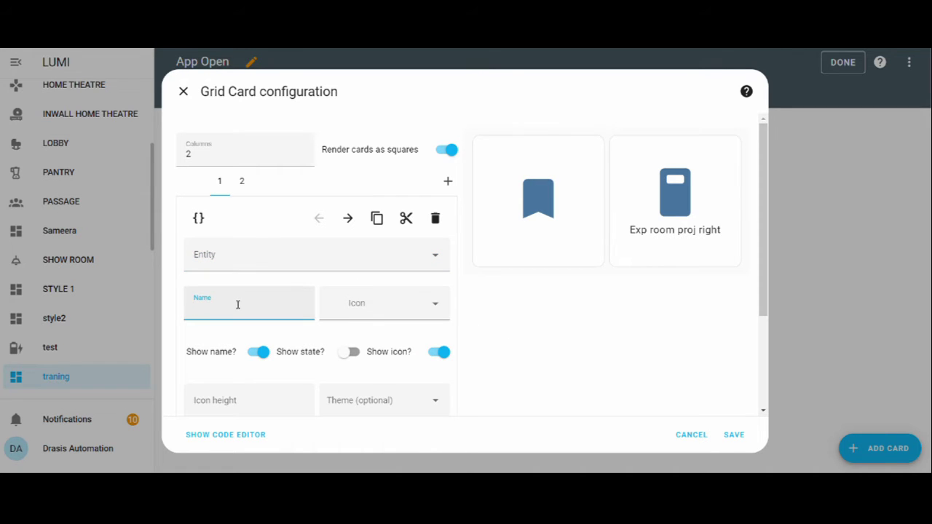
{"action": "type", "text": "Android"}
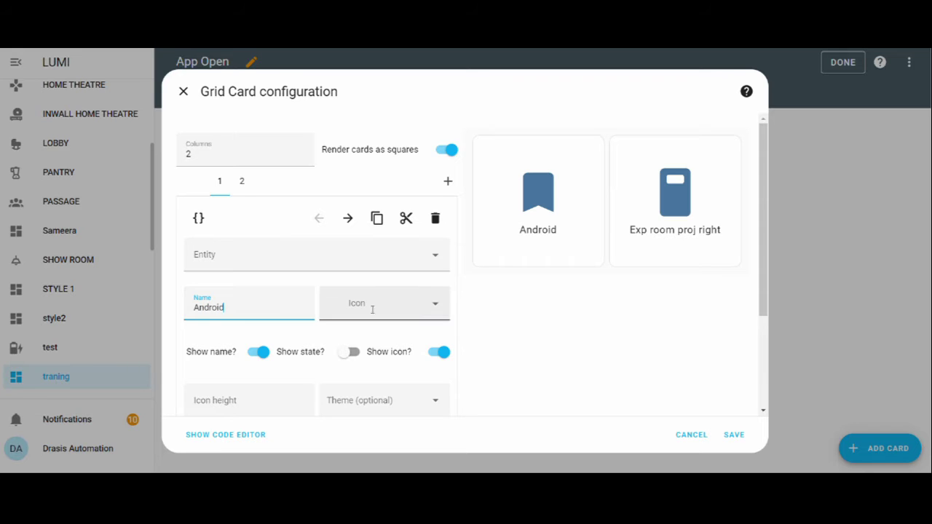
- Give the Android button the mdi:doorbell-video icon
{"action": "left_click", "coordinate": [419, 312]}
{"action": "type", "text": "doo"}
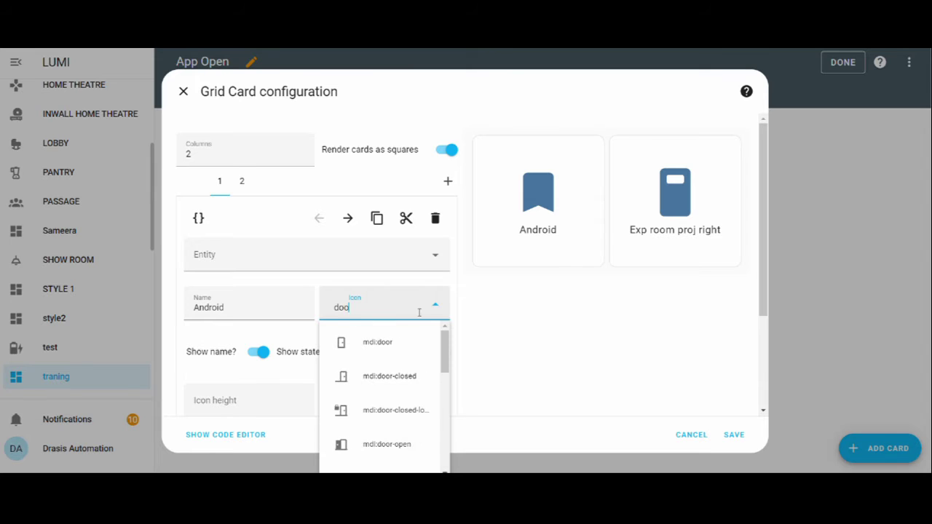
{"action": "type", "text": "r"}
{"action": "key", "text": "ctrl+a"}
{"action": "type", "text": "mdi:doorbell"}
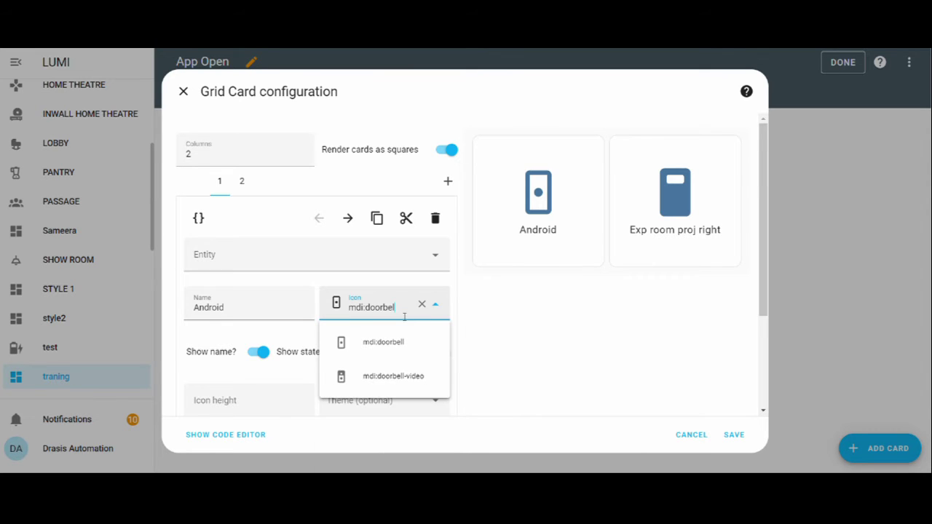
{"action": "left_click", "coordinate": [406, 382]}
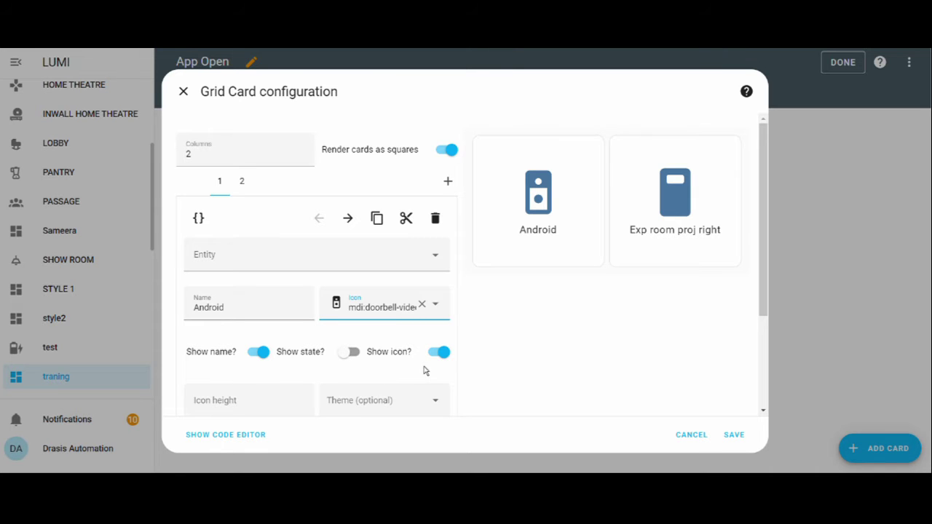
- Set the Android button's tap action to URL with the path app://
{"action": "scroll", "coordinate": [425, 371], "scroll_direction": "down", "scroll_amount": 3}
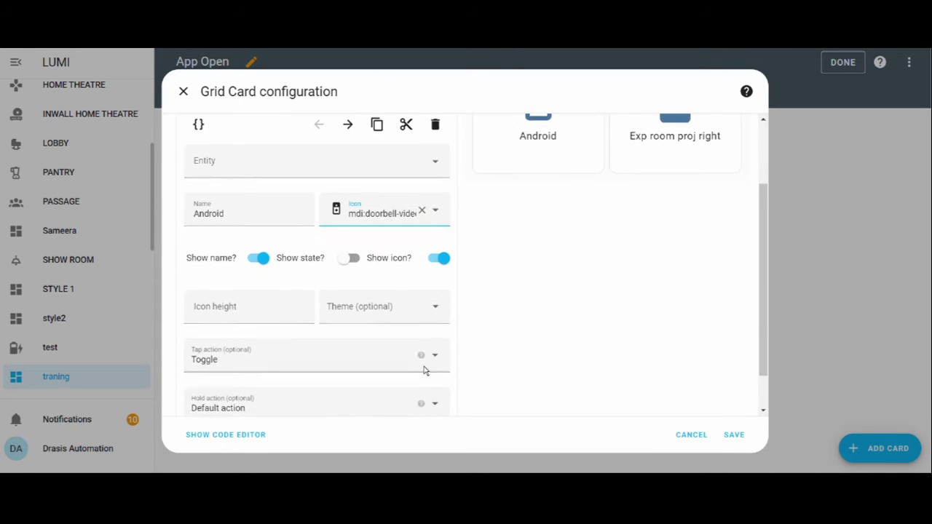
{"action": "left_click", "coordinate": [381, 342]}
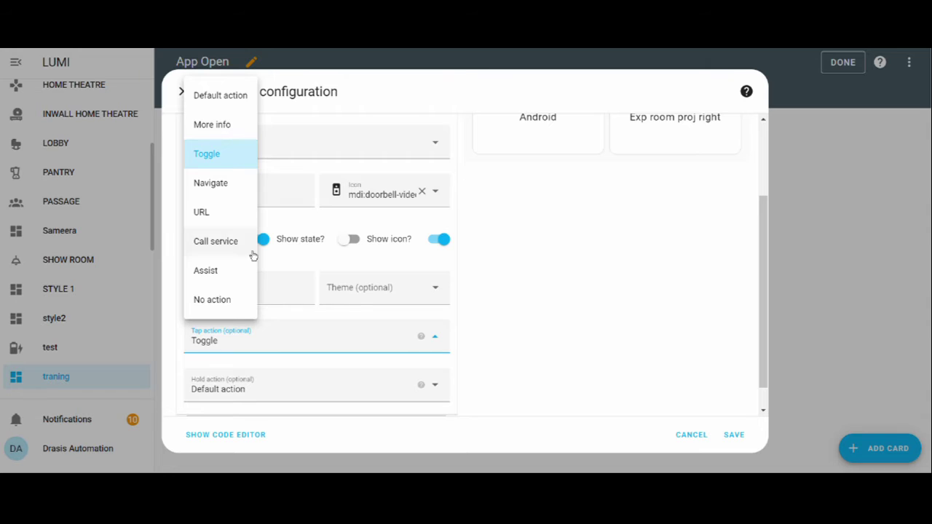
{"action": "left_click", "coordinate": [224, 228]}
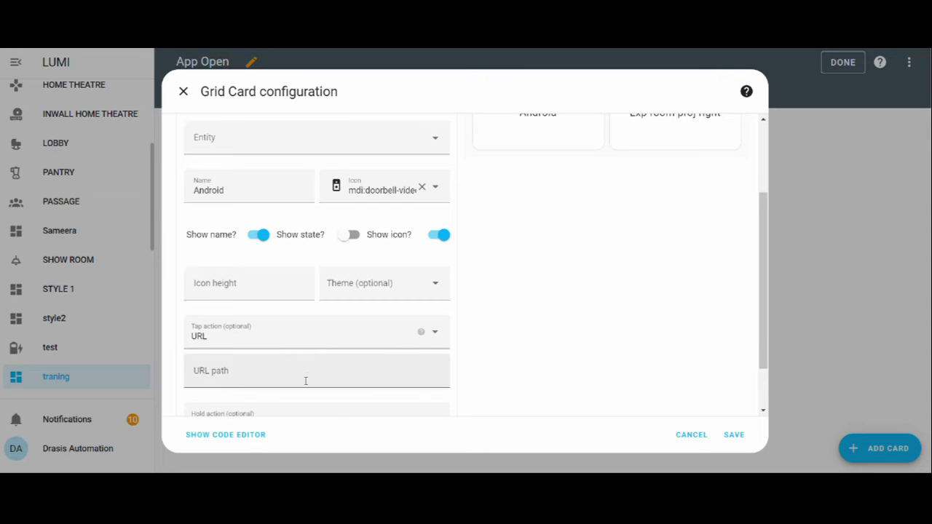
{"action": "scroll", "coordinate": [268, 372], "scroll_direction": "down", "scroll_amount": 1}
{"action": "left_click", "coordinate": [254, 366]}
{"action": "type", "text": "app"}
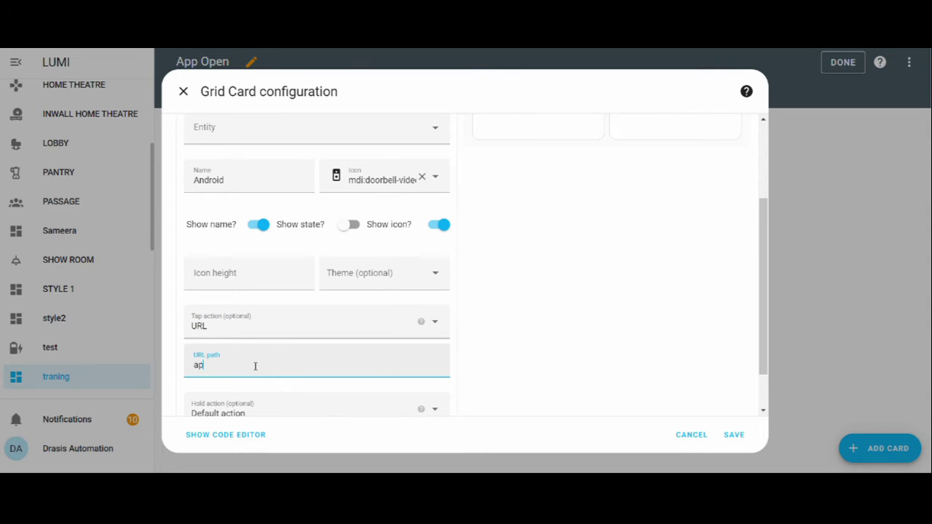
{"action": "type", "text": "://package"}
{"action": "key", "text": "BackSpace"}
{"action": "key", "text": "BackSpace"}
{"action": "key", "text": "BackSpace"}
{"action": "key", "text": "BackSpace"}
{"action": "key", "text": "BackSpace"}
{"action": "key", "text": "BackSpace"}
{"action": "key", "text": "BackSpace"}
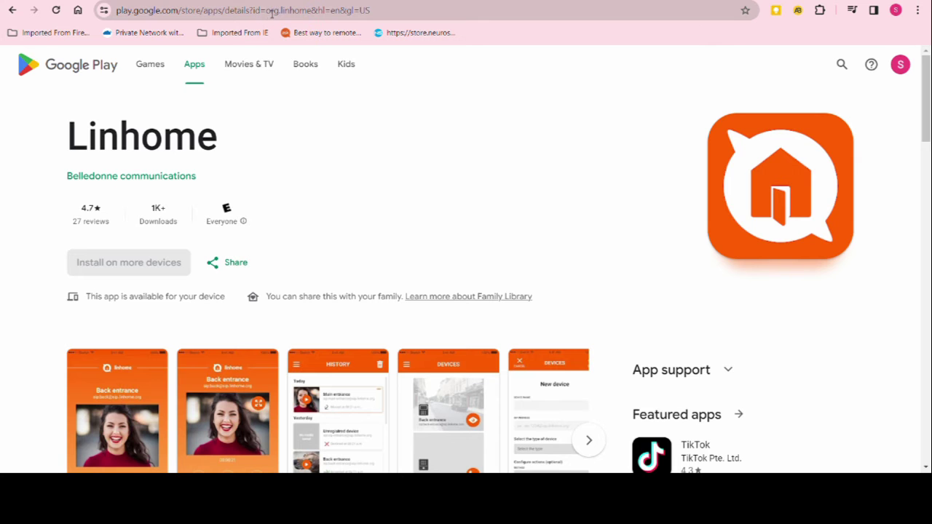
- Look up the Linhome app's package name and copy org.linhome from its Google Play address
{"action": "left_click_drag", "start_coordinate": [266, 12], "coordinate": [317, 22]}
{"action": "key", "text": "ctrl+c"}
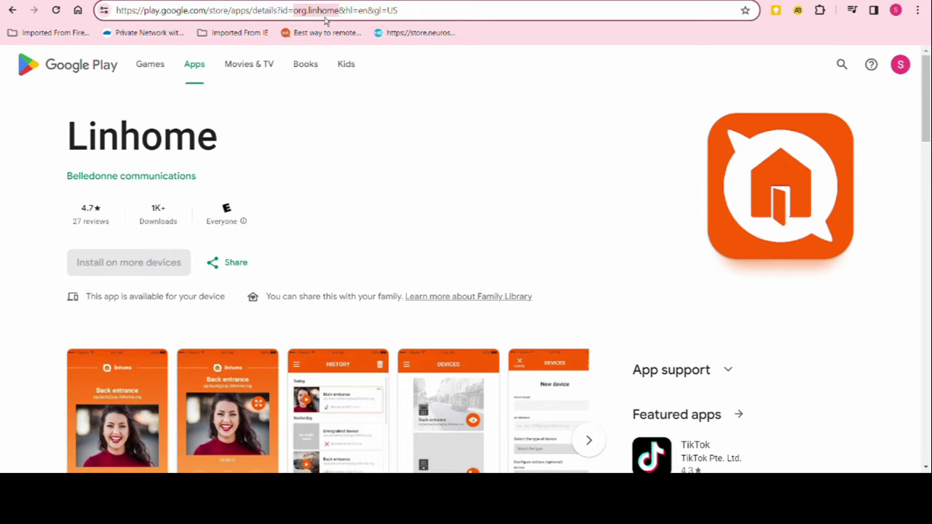
{"action": "left_click", "coordinate": [389, 142]}
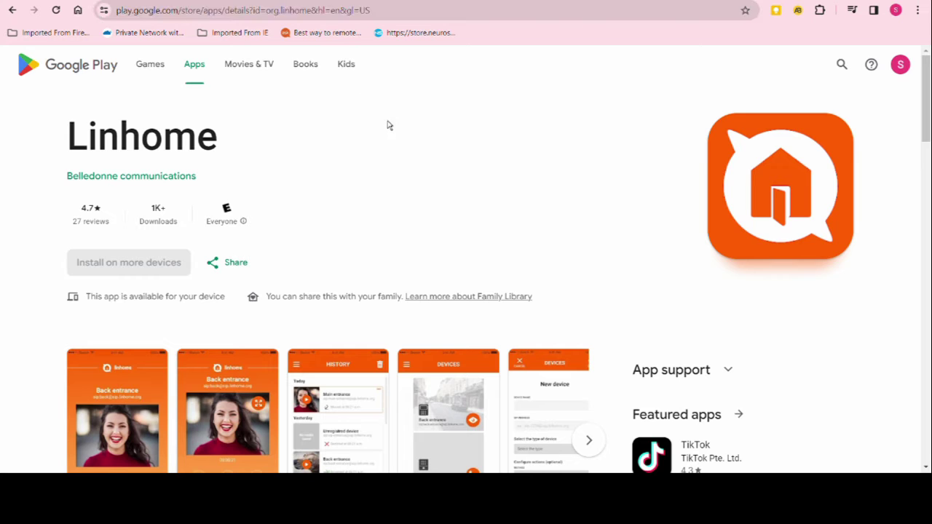
{"action": "key", "text": "ctrl+t"}
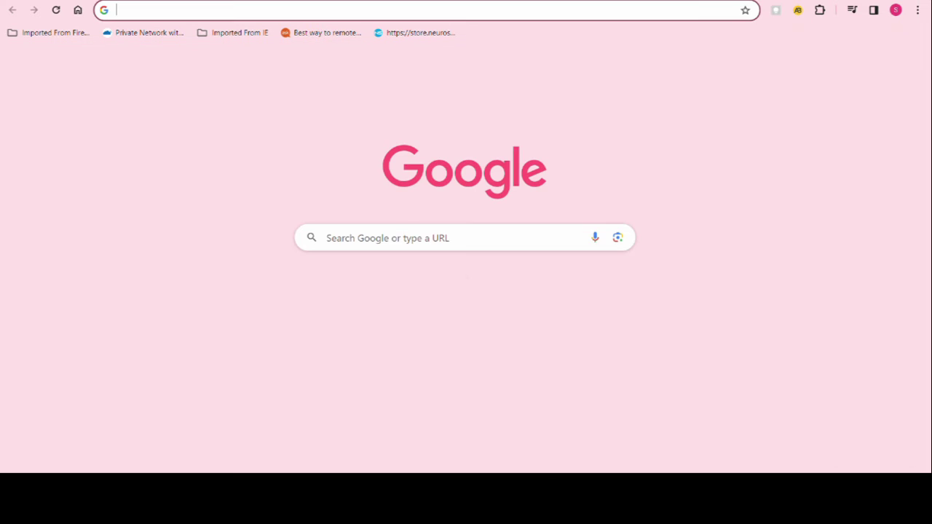
{"action": "type", "text": "package viewer"}
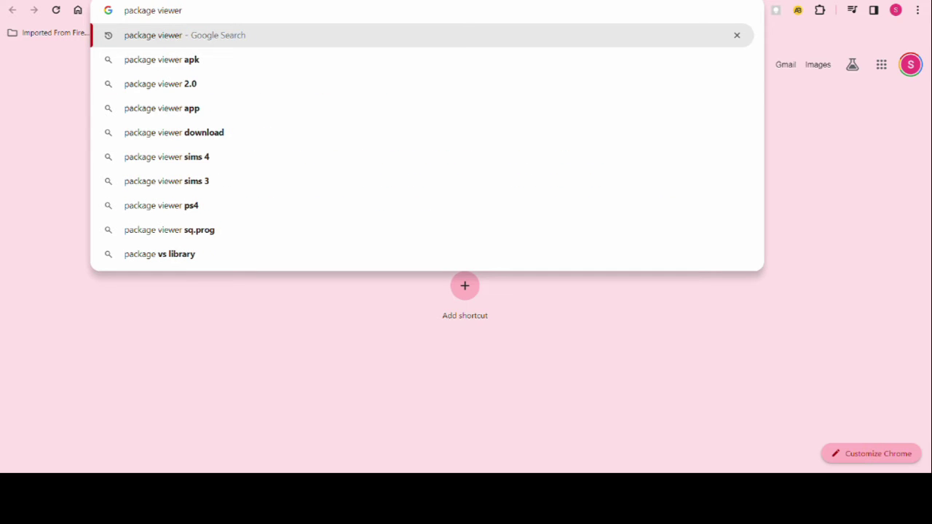
{"action": "key", "text": "Return"}
{"action": "left_click", "coordinate": [153, 232]}
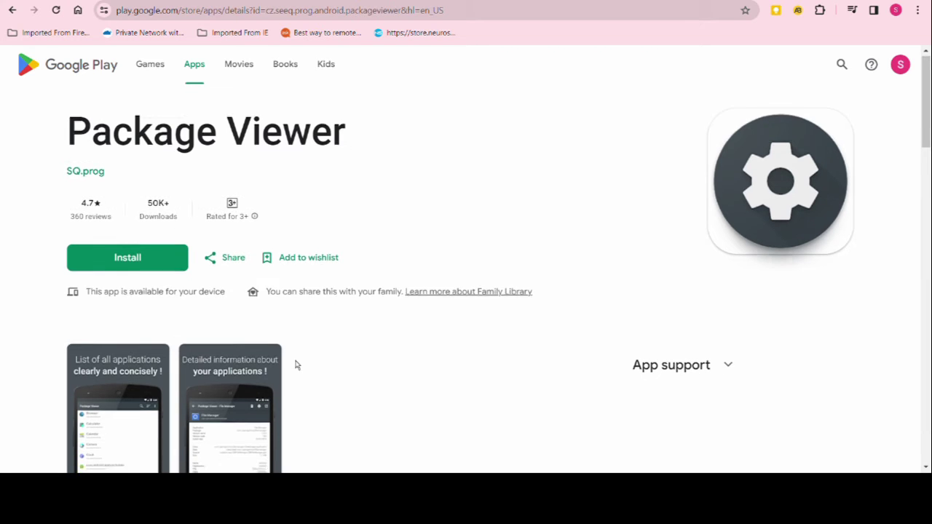
{"action": "scroll", "coordinate": [296, 364], "scroll_direction": "down", "scroll_amount": 1}
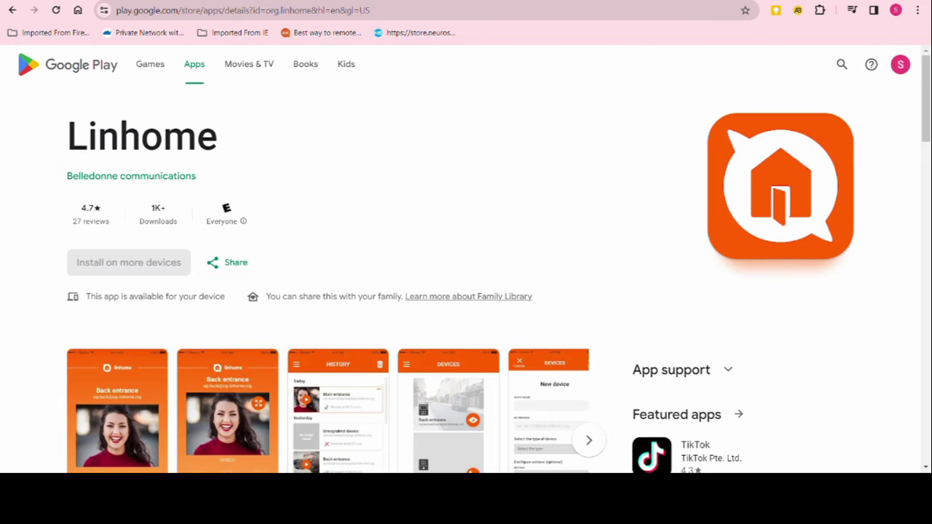
{"action": "left_click_drag", "start_coordinate": [267, 15], "coordinate": [315, 15]}
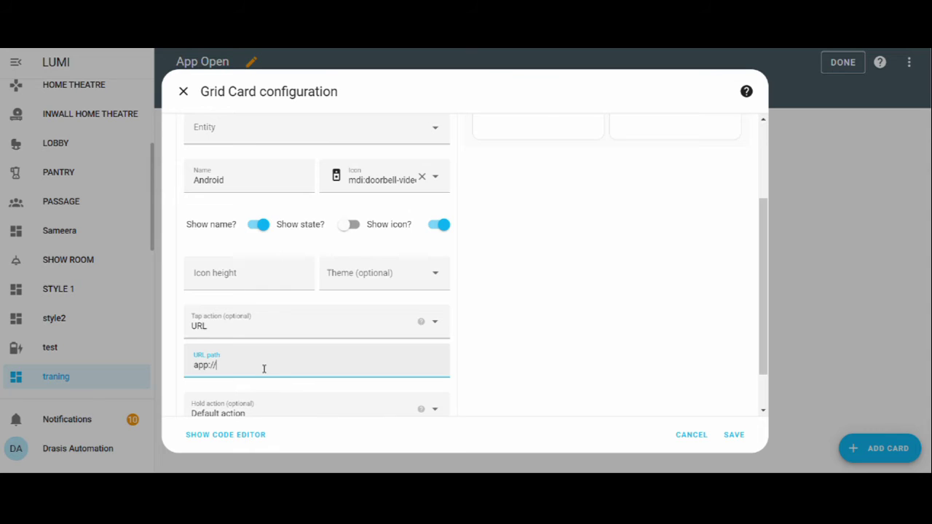
- Complete the Android URL path as app://org.linhome and save the Grid card
{"action": "key", "text": "ctrl+v"}
{"action": "scroll", "coordinate": [366, 377], "scroll_direction": "down", "scroll_amount": 1}
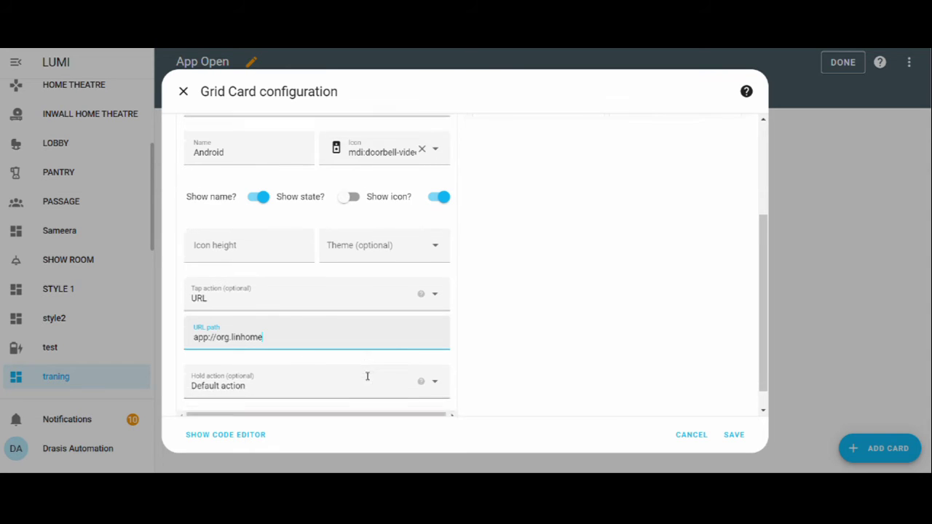
{"action": "left_click", "coordinate": [733, 435]}
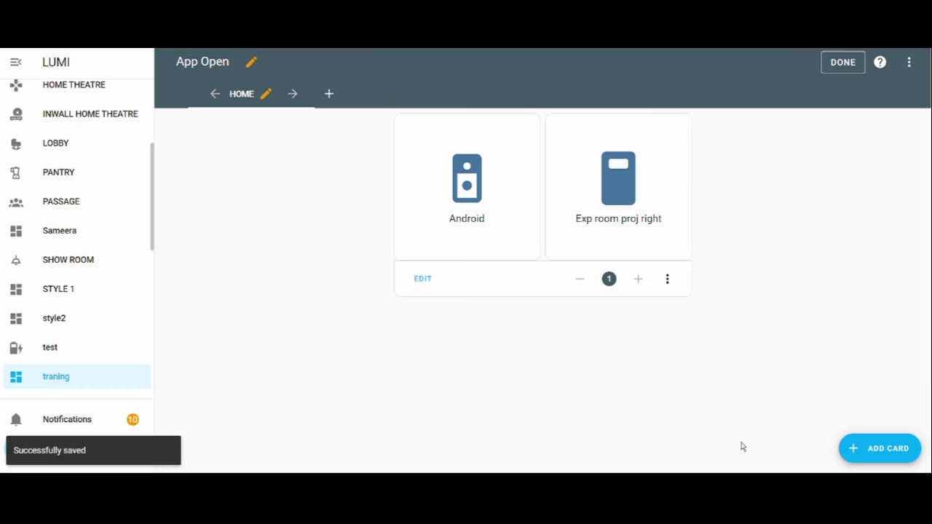
- Reopen the Grid card, clear the second button's entity and name it 'iPhone'
{"action": "left_click", "coordinate": [425, 282]}
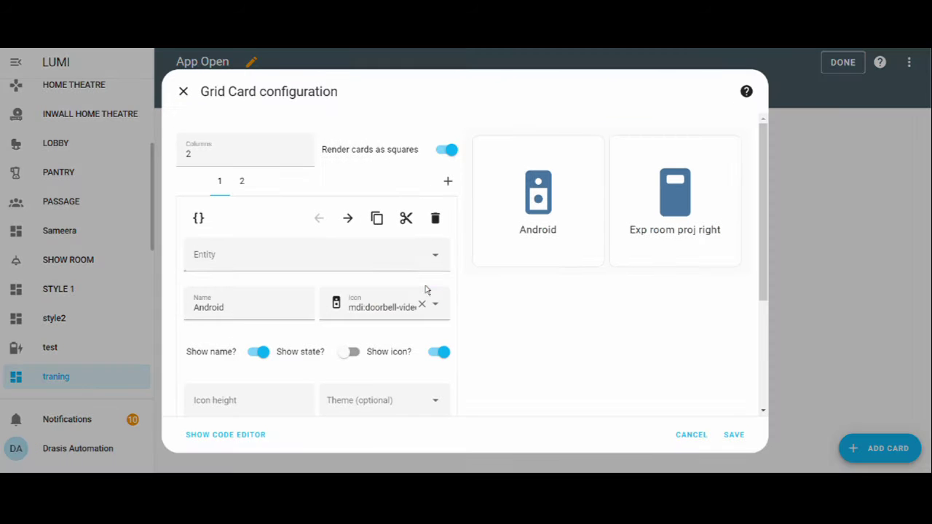
{"action": "left_click", "coordinate": [244, 188]}
{"action": "left_click", "coordinate": [285, 266]}
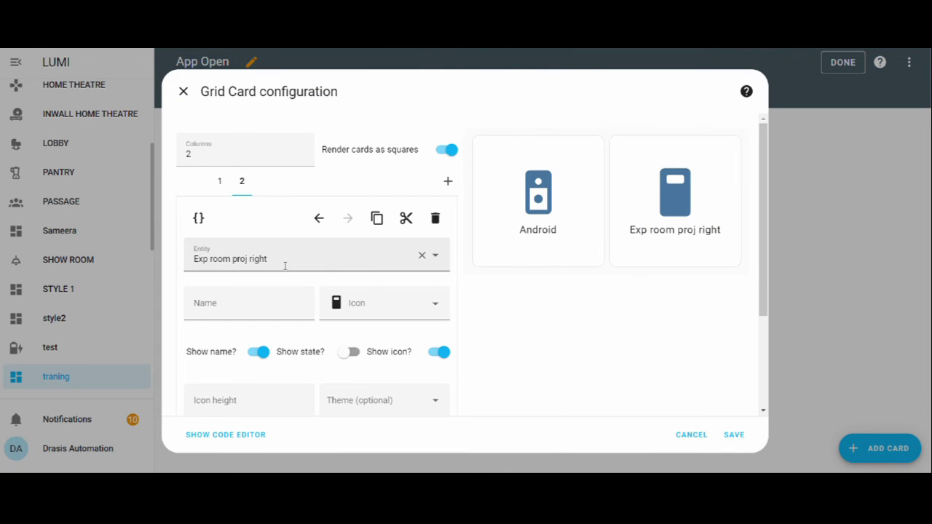
{"action": "left_click_drag", "start_coordinate": [269, 262], "coordinate": [173, 258]}
{"action": "key", "text": "BackSpace"}
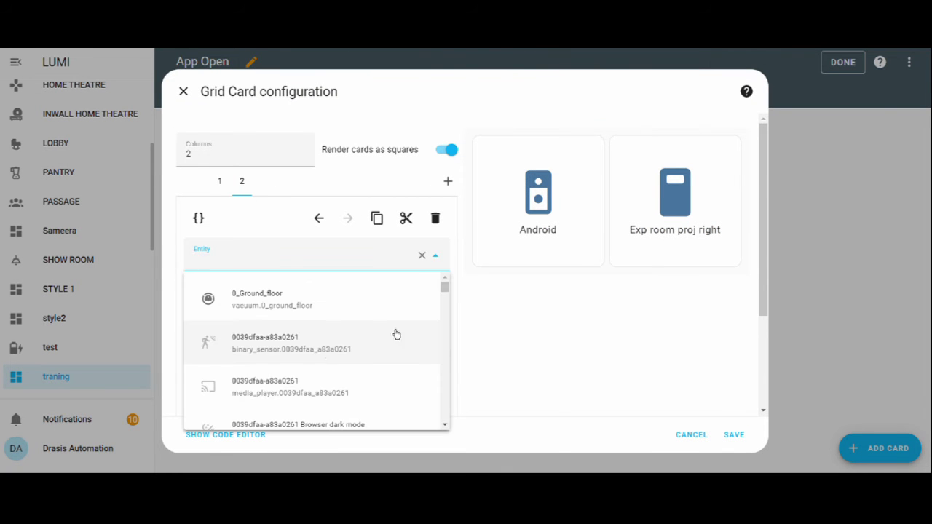
{"action": "left_click", "coordinate": [244, 307]}
{"action": "type", "text": "iPhone"}
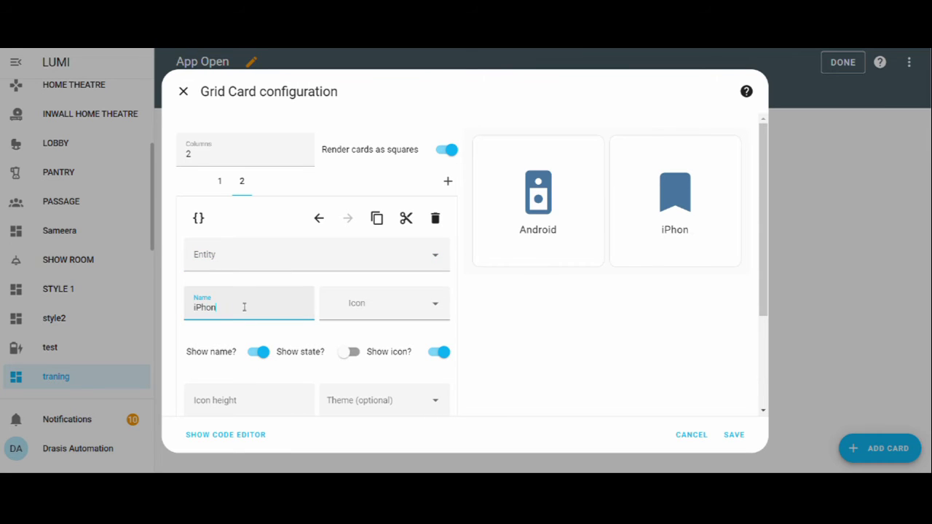
- Give the iPhone button the mdi:doorbell-video icon and start choosing its tap action
{"action": "left_click", "coordinate": [435, 309]}
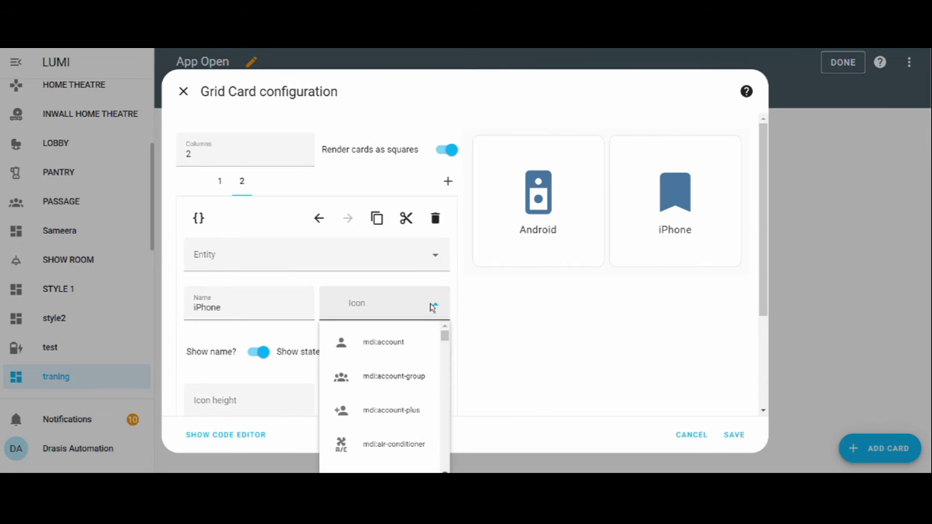
{"action": "left_click", "coordinate": [394, 307]}
{"action": "type", "text": "doorbell"}
{"action": "left_click", "coordinate": [409, 377]}
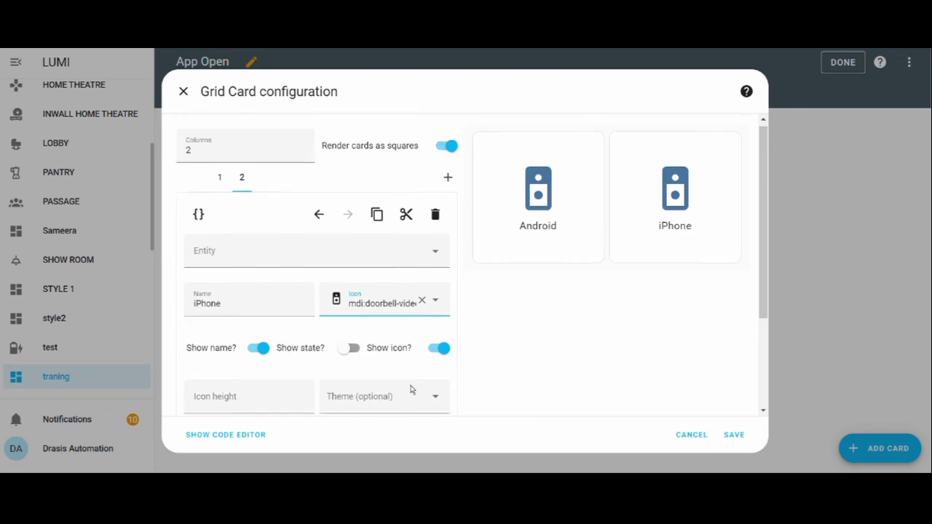
{"action": "scroll", "coordinate": [410, 386], "scroll_direction": "down", "scroll_amount": 2}
{"action": "left_click", "coordinate": [380, 313]}
- Make the iPhone button open URL shortcuts://run-shortcut?name=linhome, save the card and finish editing
{"action": "left_click", "coordinate": [201, 200]}
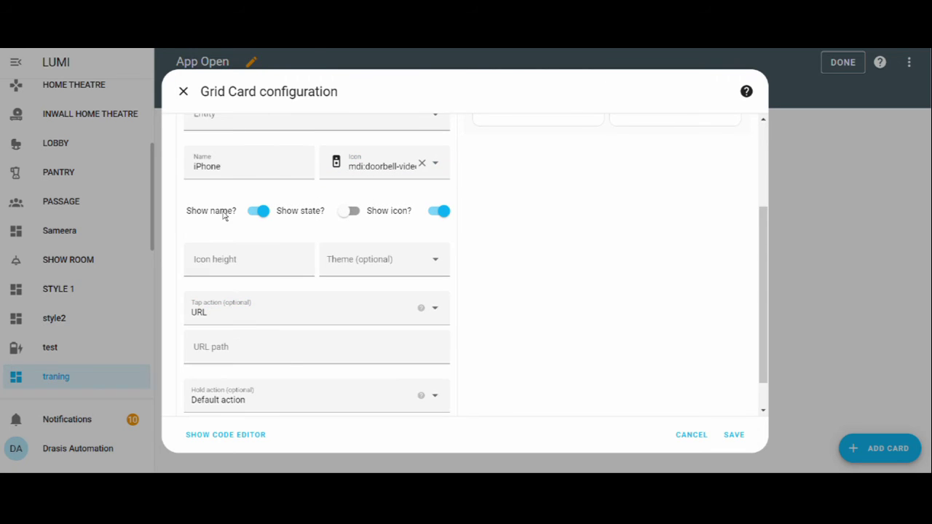
{"action": "scroll", "coordinate": [295, 347], "scroll_direction": "down", "scroll_amount": 1}
{"action": "left_click", "coordinate": [202, 313]}
{"action": "type", "text": "shortcu"}
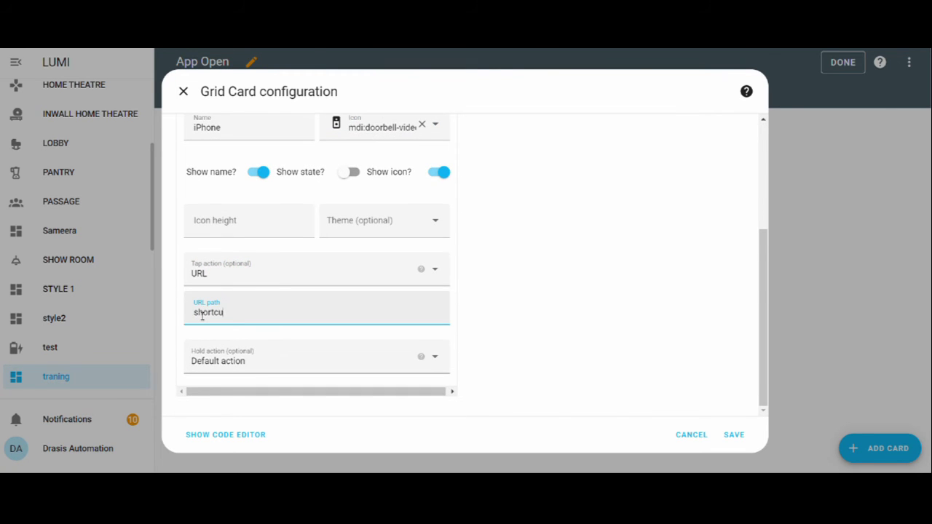
{"action": "type", "text": "ts://run-shortcut"}
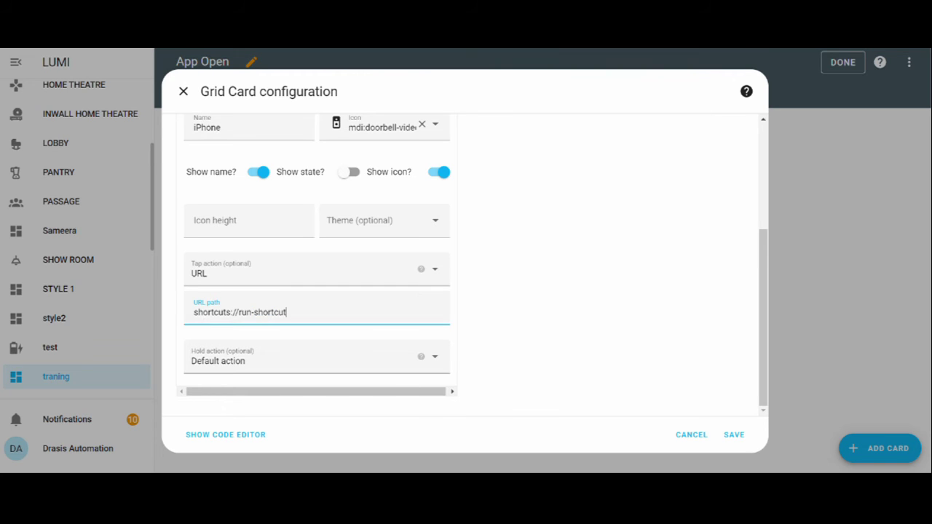
{"action": "left_click", "coordinate": [332, 321]}
{"action": "type", "text": "?name=li"}
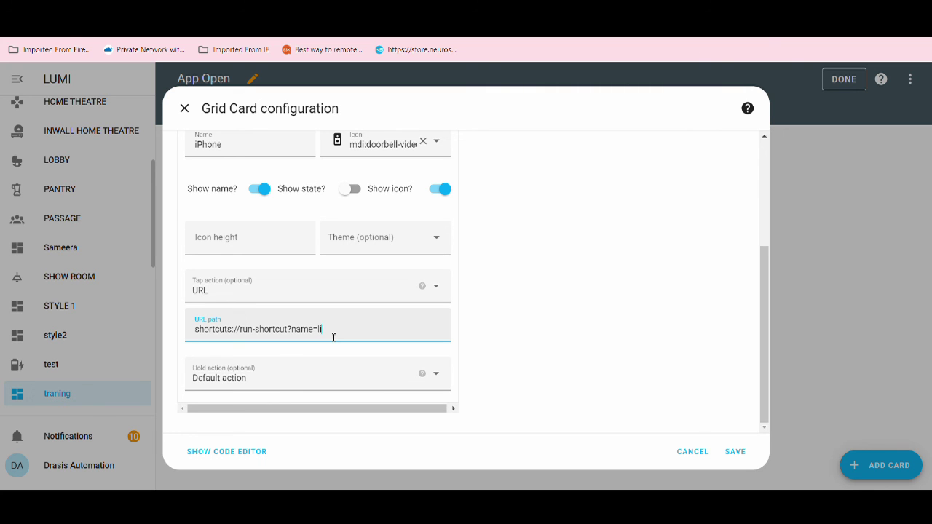
{"action": "type", "text": "ome"}
{"action": "left_click", "coordinate": [740, 452]}
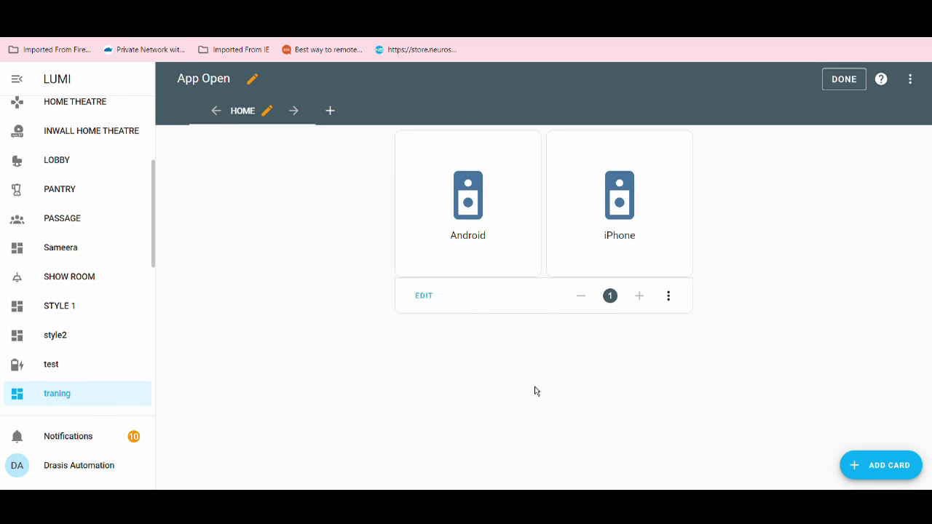
{"action": "left_click", "coordinate": [844, 80]}
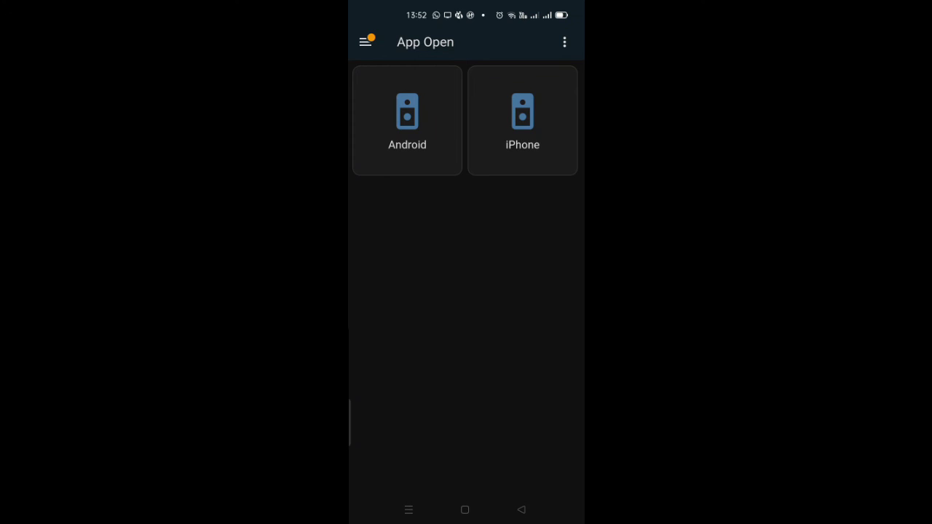
- Tap the Android tile on the phone's App Open dashboard to launch Linhome
{"action": "left_click", "coordinate": [407, 120]}
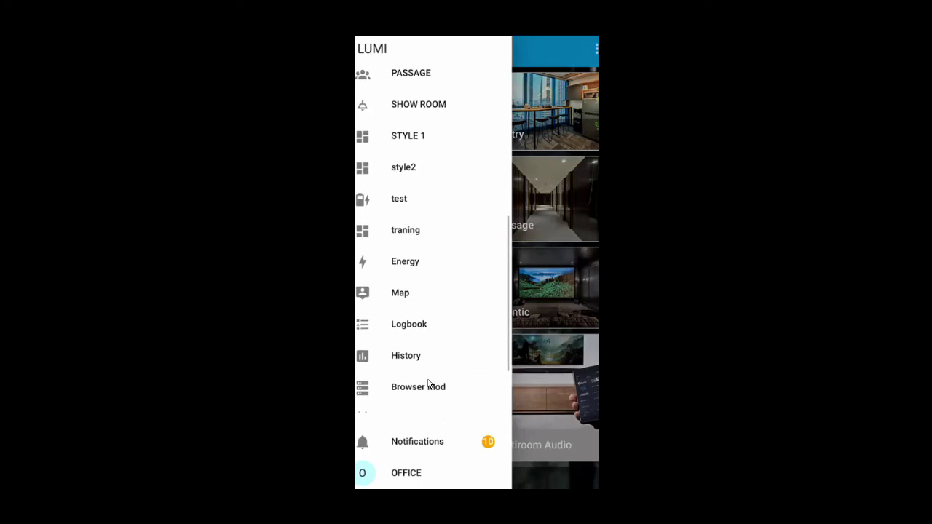